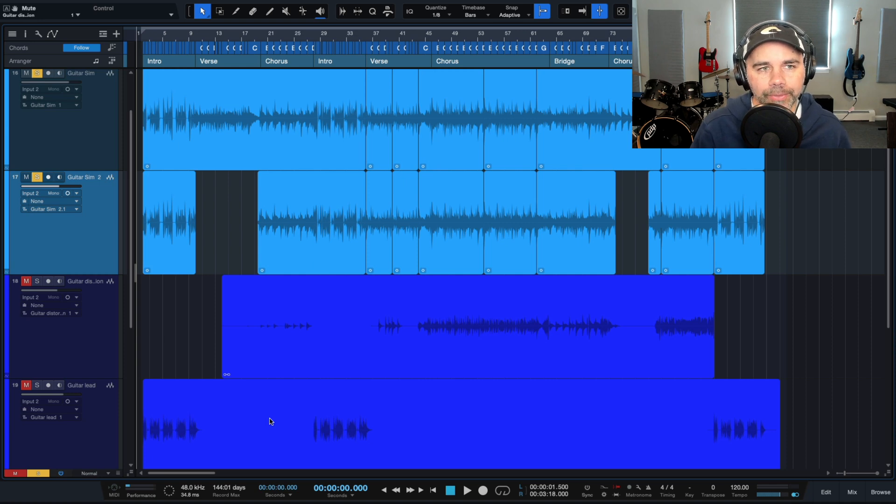
Audition the intro with both Guitar Sim tracks, and replay it from the start with the Guitar lead track soloed as well.
key("space")
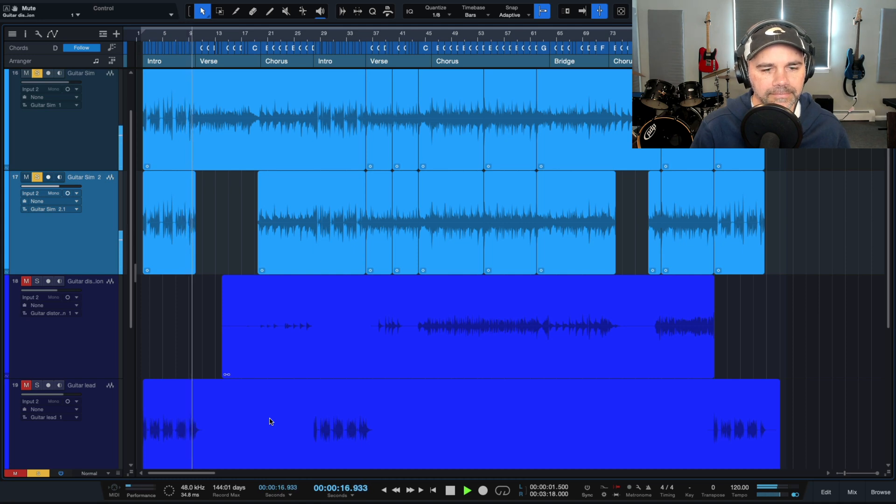
key("space")
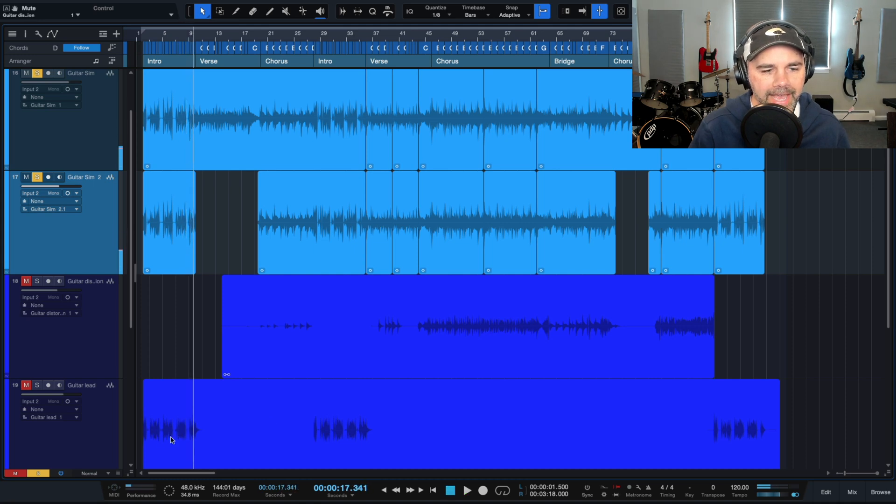
left_click(26, 385)
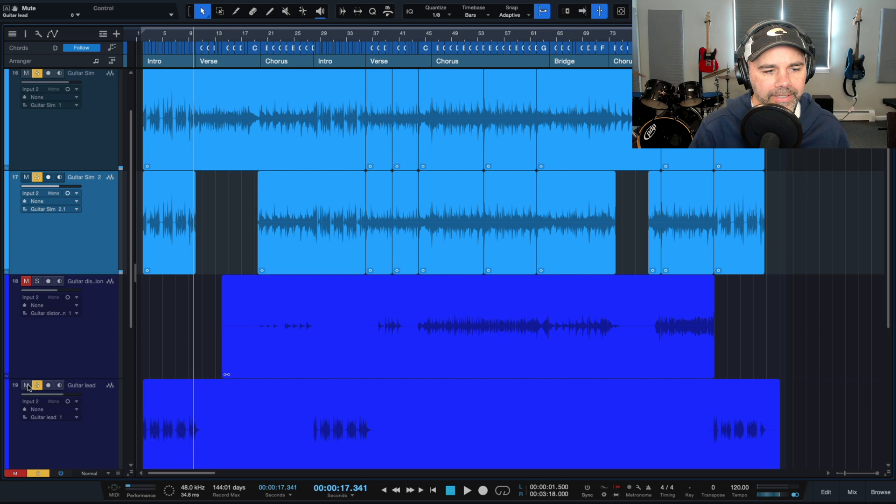
left_click(141, 40)
key("space")
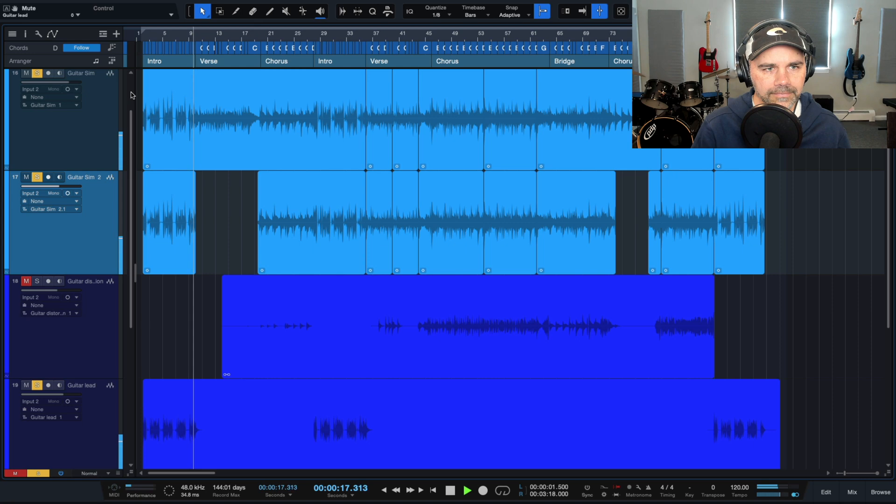
key("space")
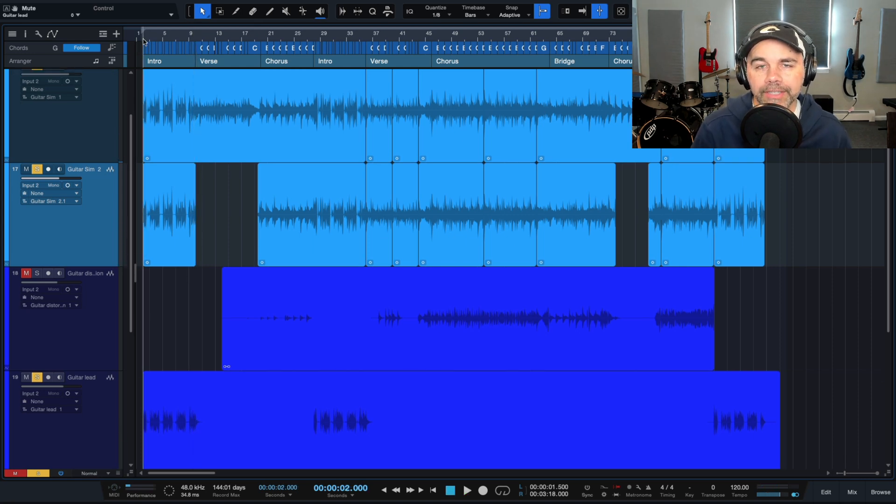
key("space")
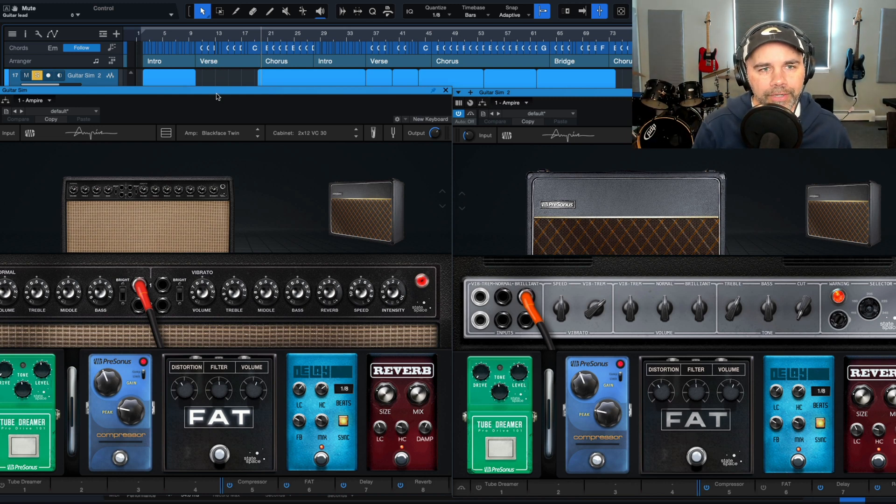
Place the two Guitar Sim Ampire windows side by side and audition the first chorus with Guitar Sim 2's Ampire temporarily bypassed.
left_click_drag(216, 95, 256, 96)
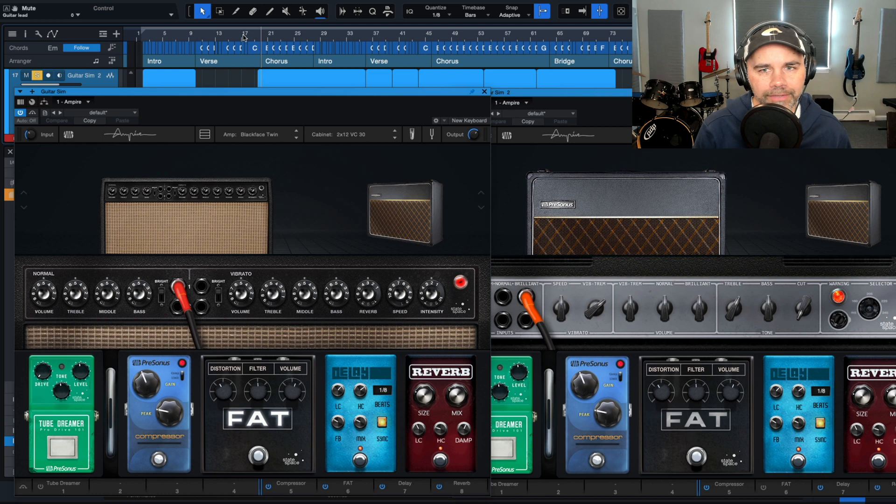
left_click_drag(423, 97, 378, 97)
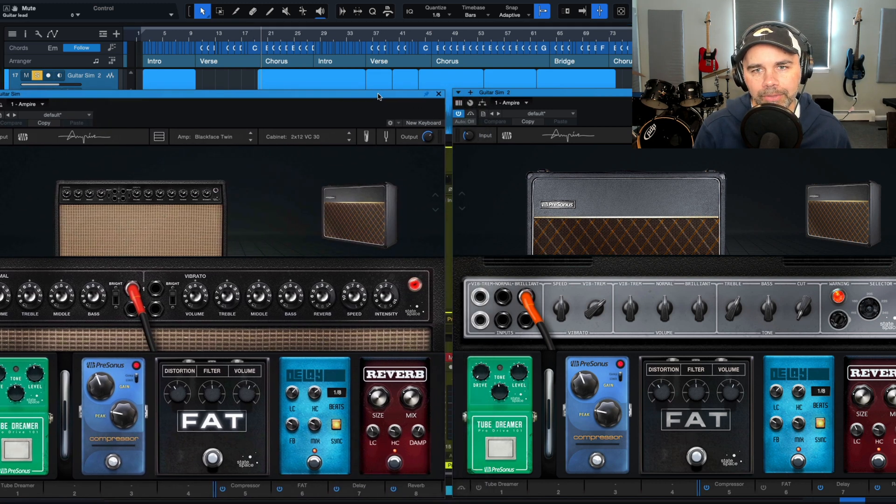
left_click(458, 113)
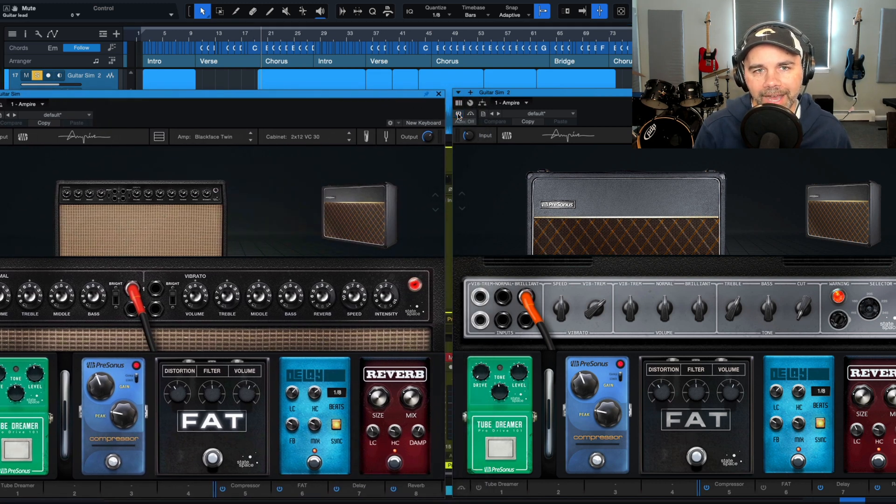
left_click(257, 36)
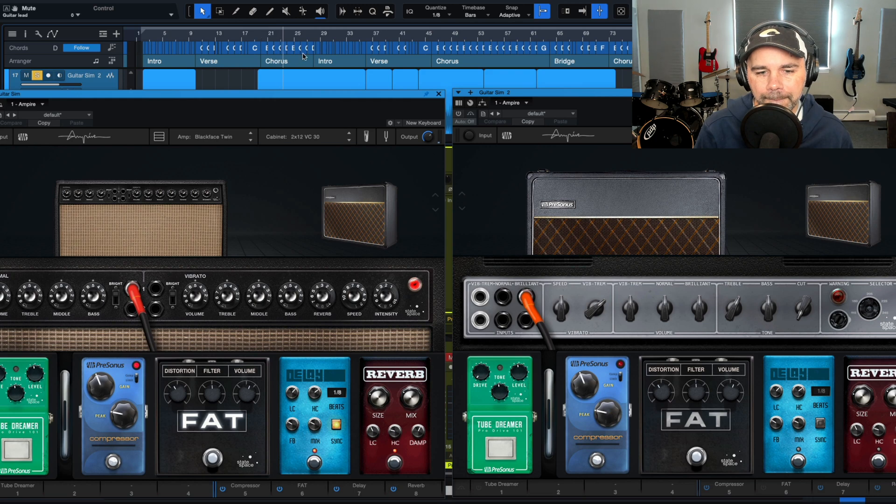
left_click(459, 114)
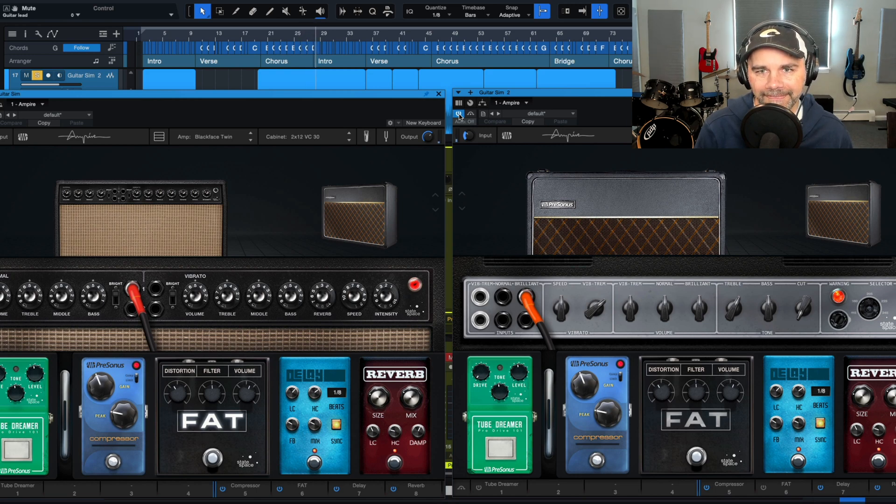
Bypass Ampire on the Guitar Sim track and play the first chorus from its start.
left_click(263, 37)
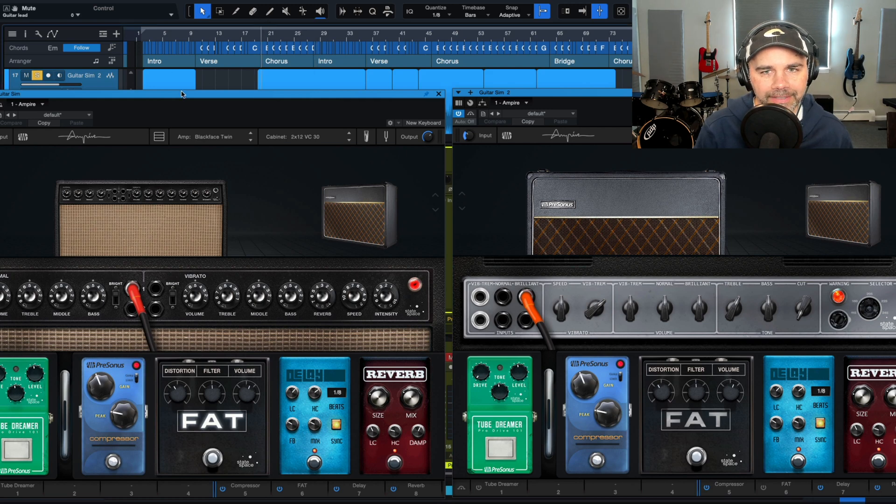
left_click_drag(182, 95, 218, 88)
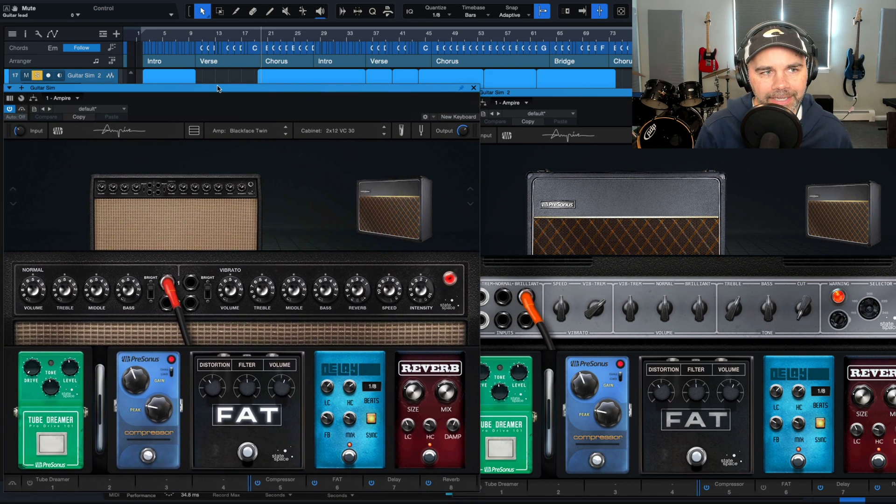
left_click(9, 109)
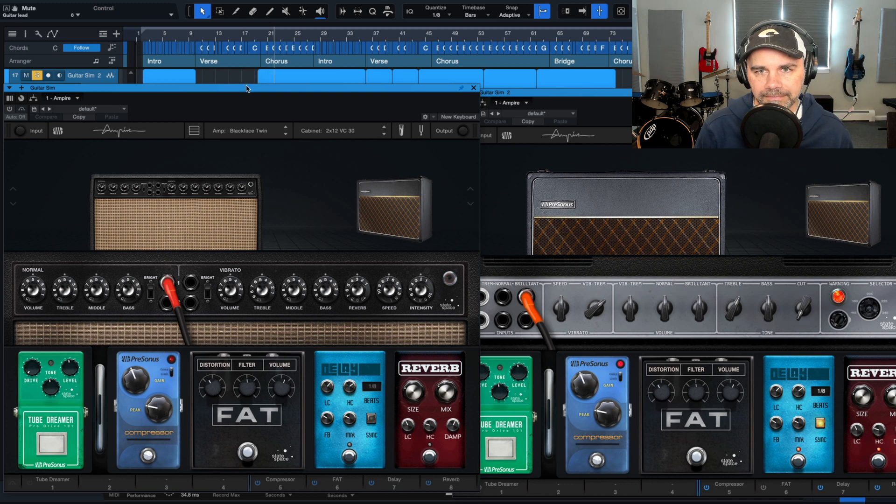
left_click_drag(246, 88, 234, 90)
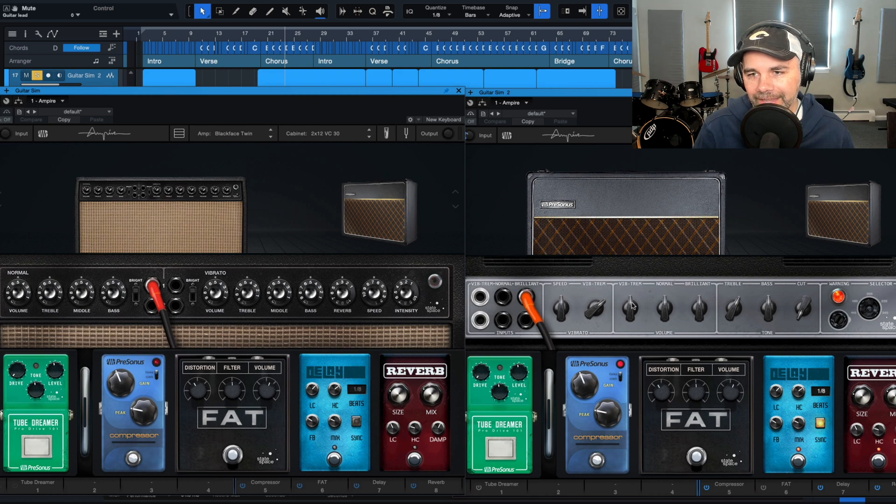
Rearrange the two Ampire windows to show all of Guitar Sim 2's controls, and return the playhead to the first chorus at 0:38.
left_click_drag(628, 95, 595, 53)
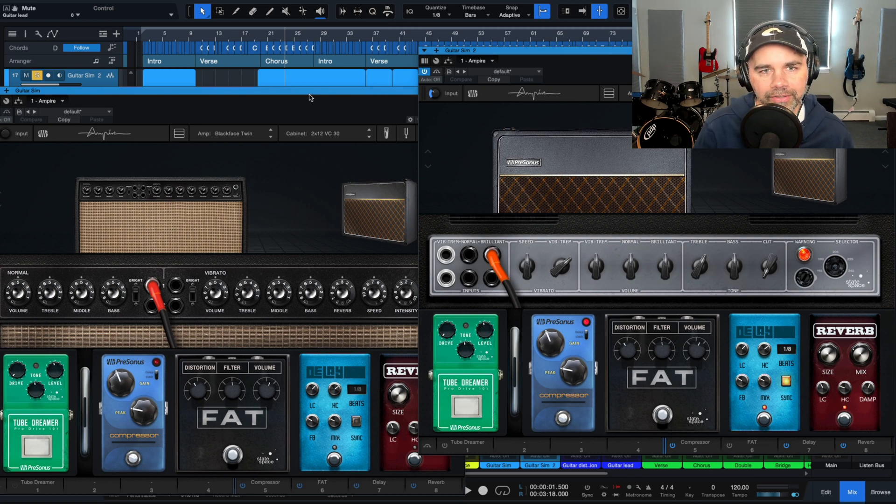
left_click_drag(304, 92, 250, 80)
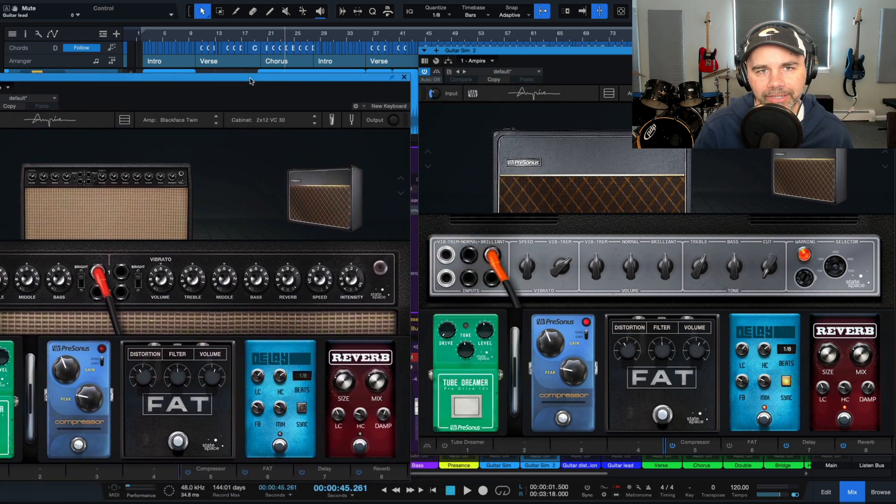
left_click(261, 35)
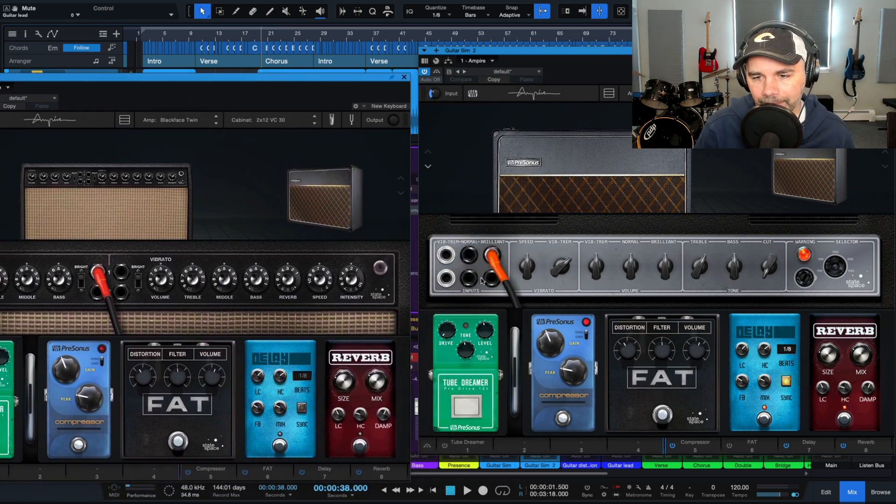
Switch off the compressor, Delay and Reverb pedals in Guitar Sim 2's Ampire, leaving the FAT pedal off.
left_click(562, 418)
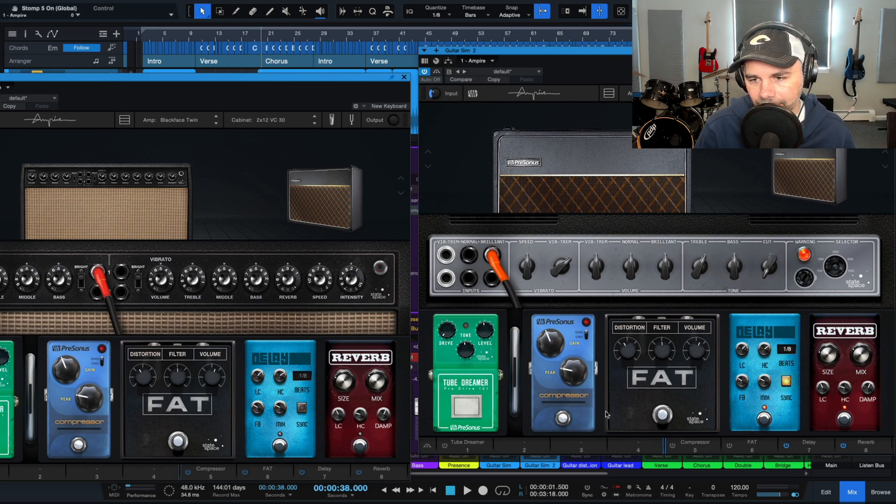
left_click(664, 414)
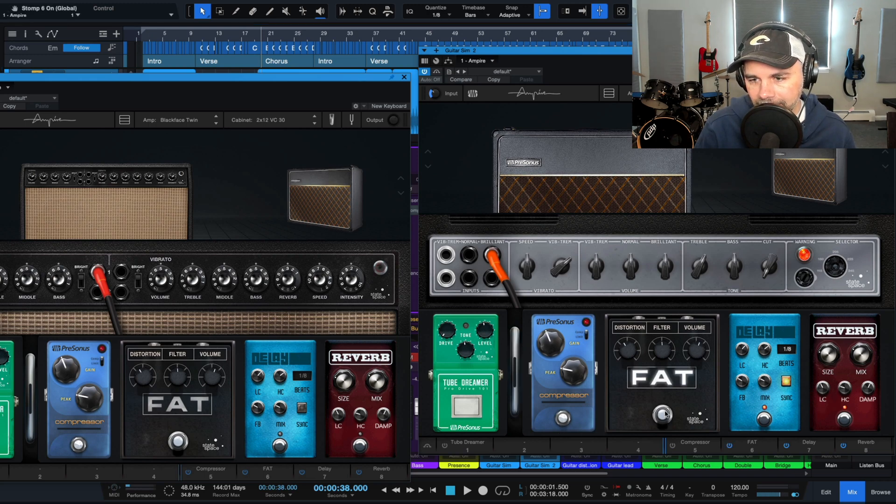
left_click(664, 414)
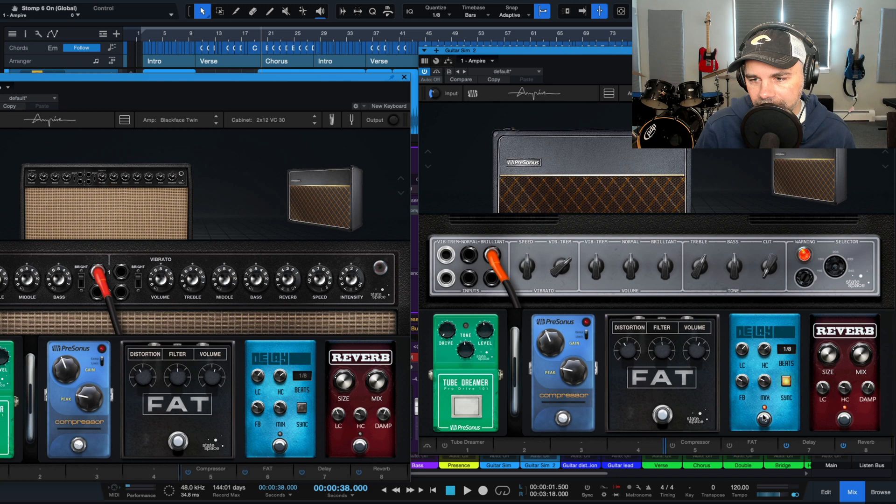
left_click(845, 417)
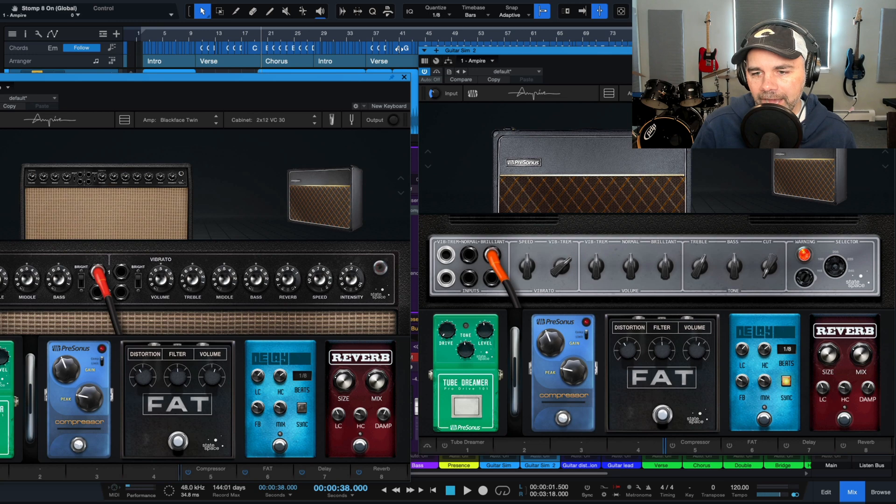
Play the first chorus while switching Guitar Sim 2's compressor, Delay and Reverb pedals back on one at a time.
key("space")
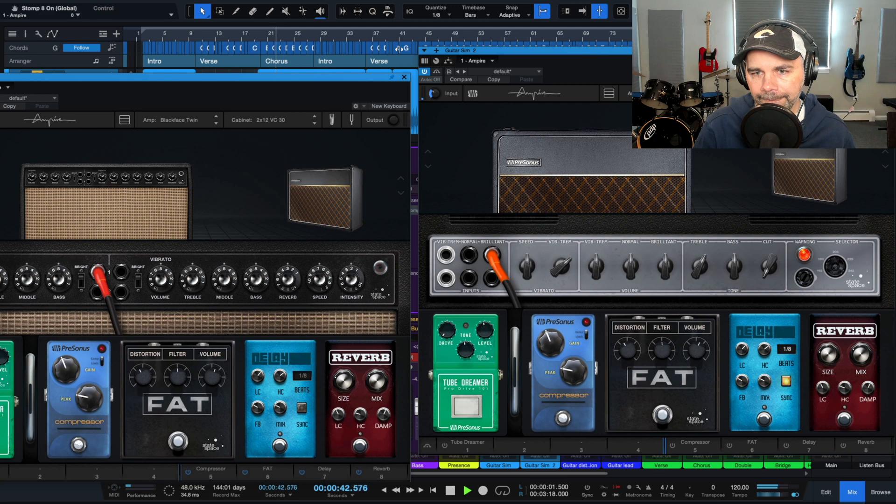
key("space")
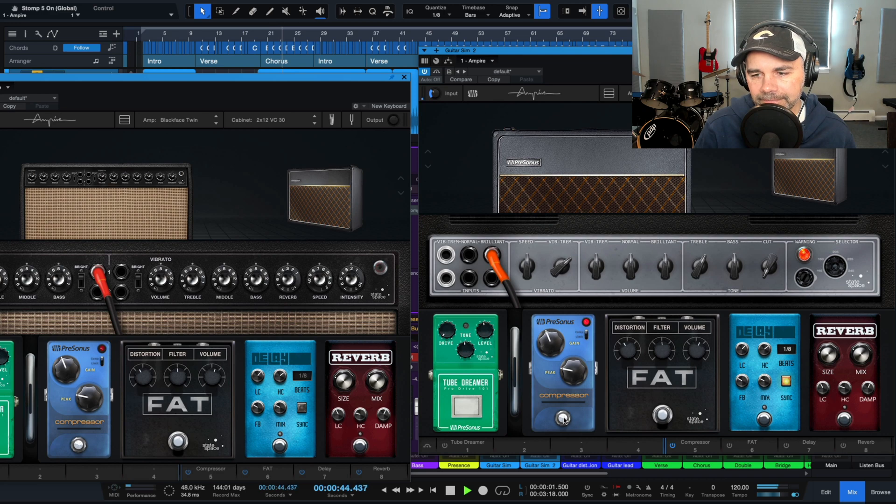
left_click(764, 418)
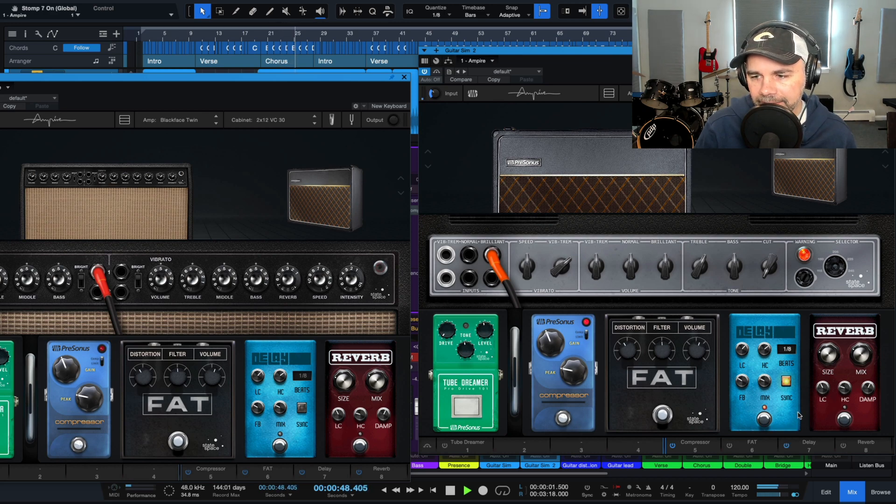
left_click(846, 418)
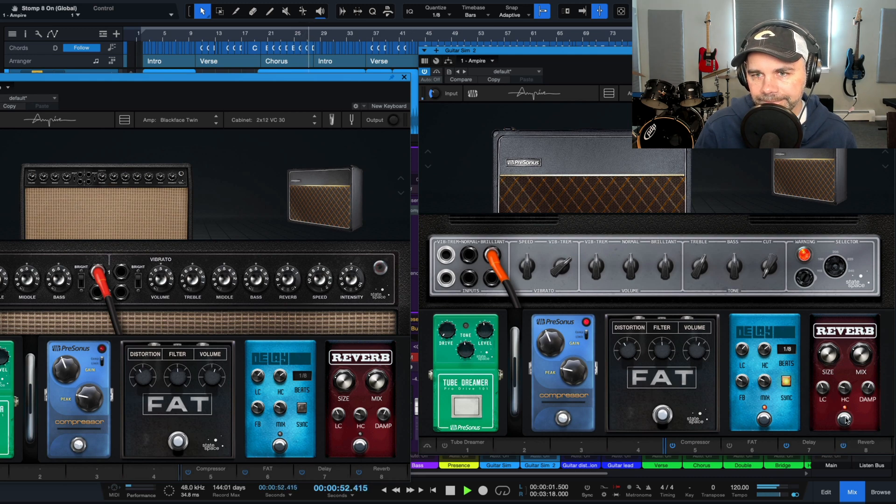
key("space")
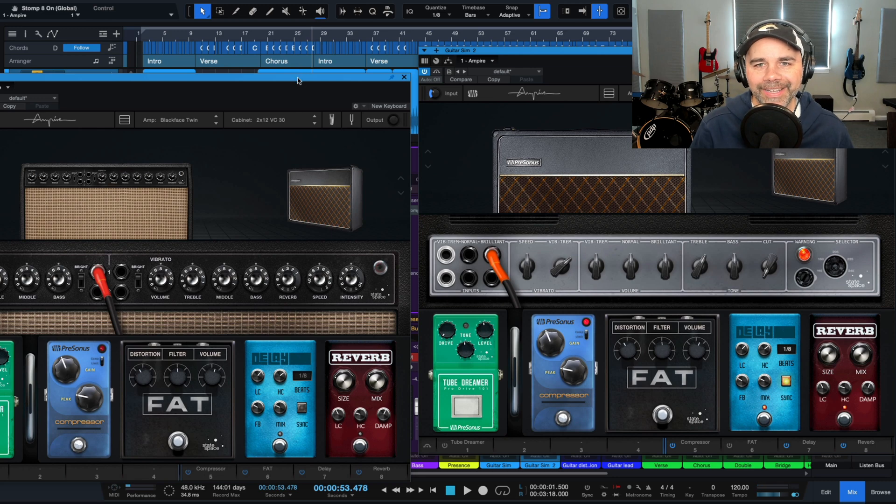
Close the Ampire windows of Guitar Sim and Guitar Sim 2.
left_click_drag(298, 80, 312, 49)
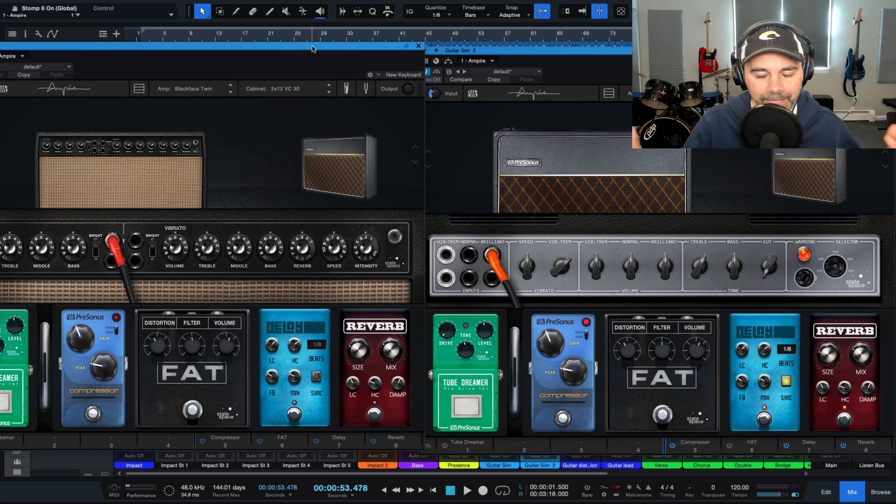
left_click(418, 47)
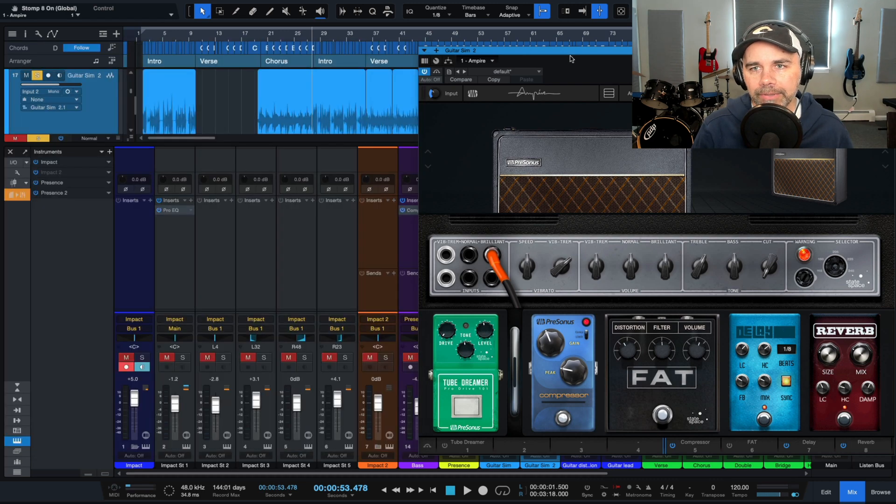
left_click_drag(573, 52, 399, 81)
left_click(715, 80)
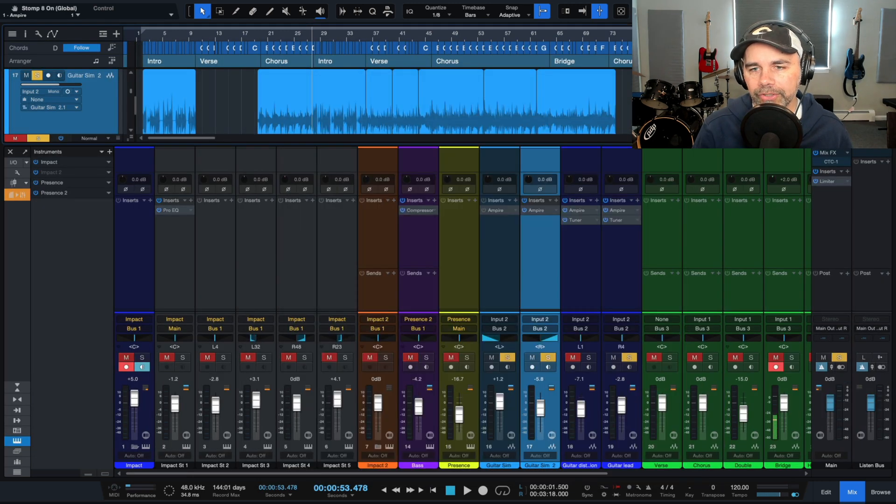
Open the Guitar distortion channel's Ampire insert clear of the timeline and place the playhead at 1:30, the start of the second chorus.
left_click(569, 158)
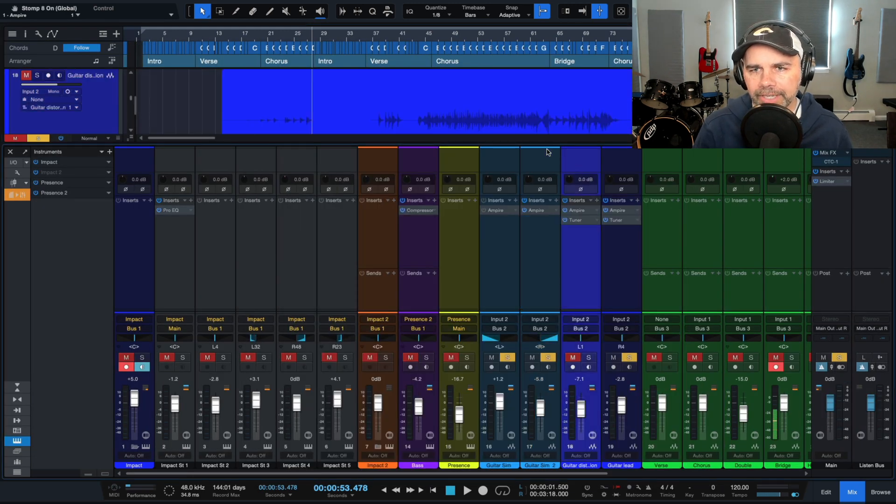
left_click(597, 211)
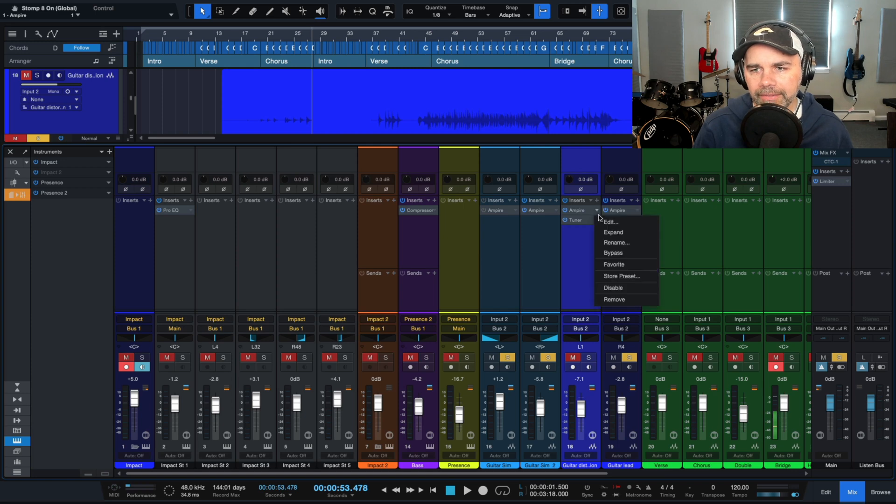
left_click(603, 225)
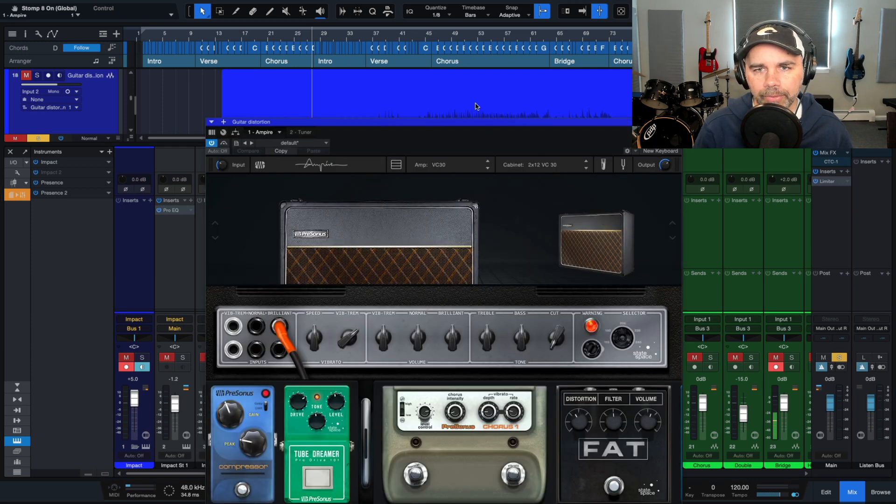
left_click_drag(479, 122, 581, 87)
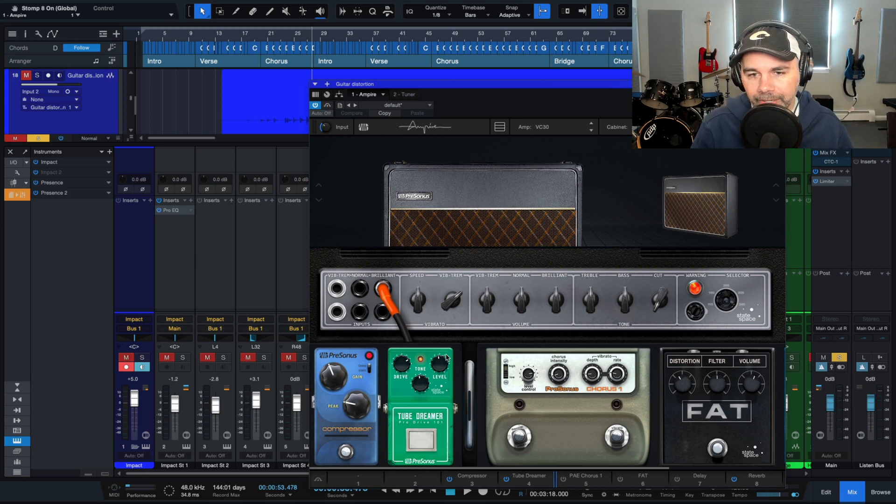
left_click(431, 34)
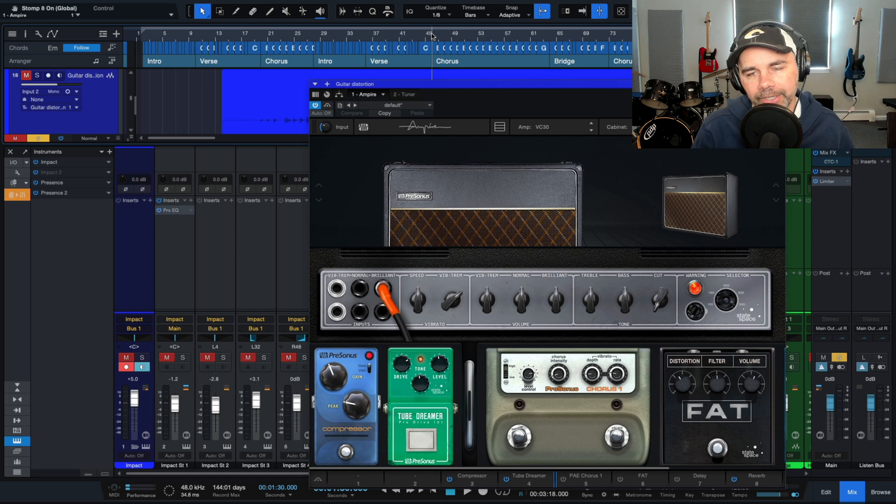
Unmute and solo the Guitar distortion track, play its second chorus part, and close its Ampire window.
key("m")
key("s")
key("space")
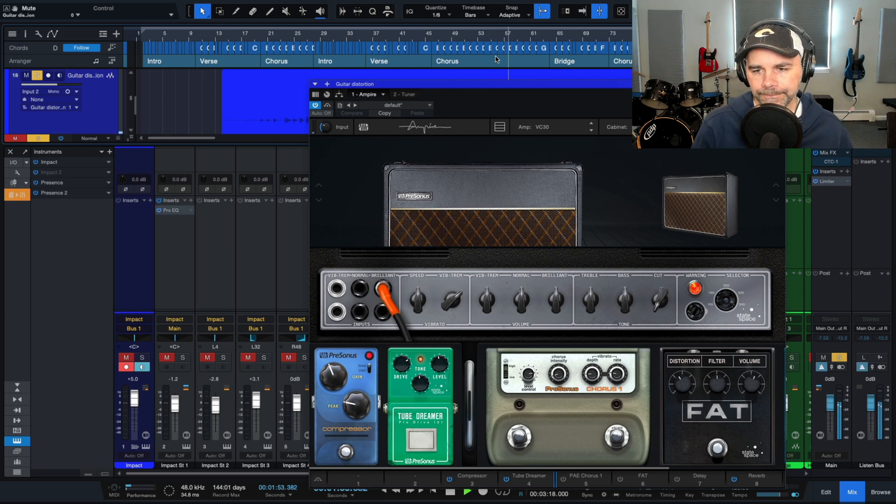
key("space")
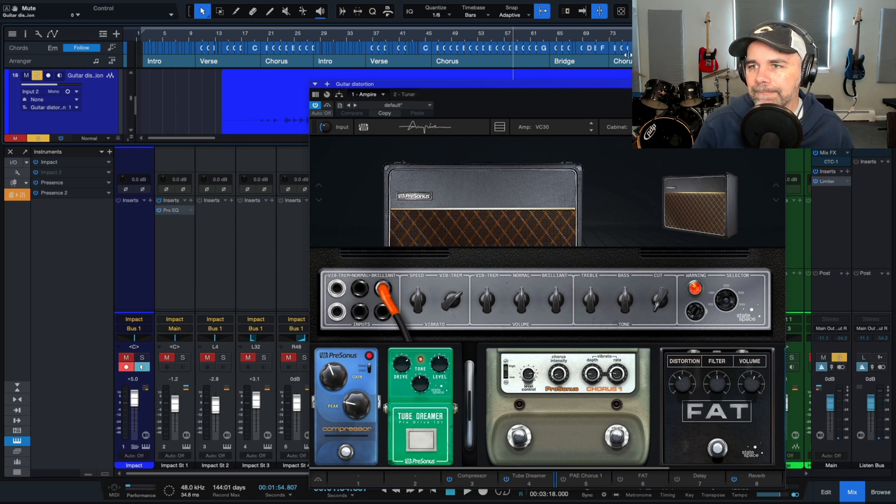
left_click(779, 84)
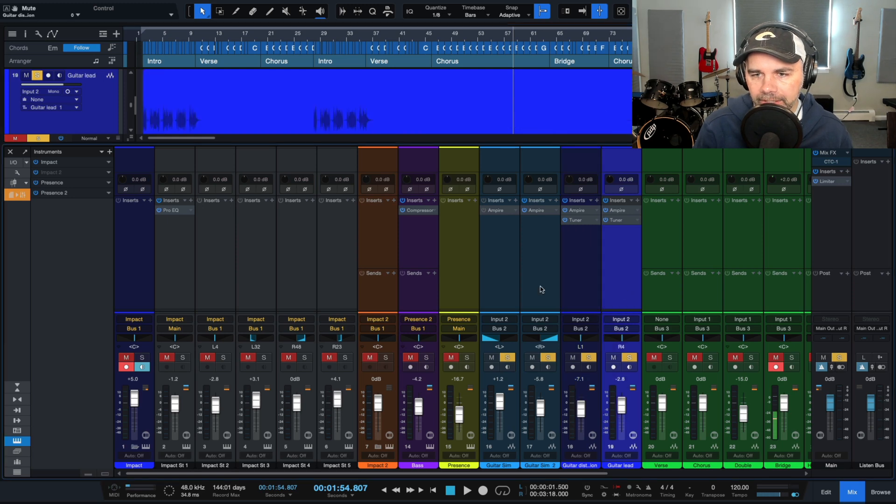
Select the four guitar channels and open the Pro EQ insert of Bus 2, which they feed.
left_click(501, 283)
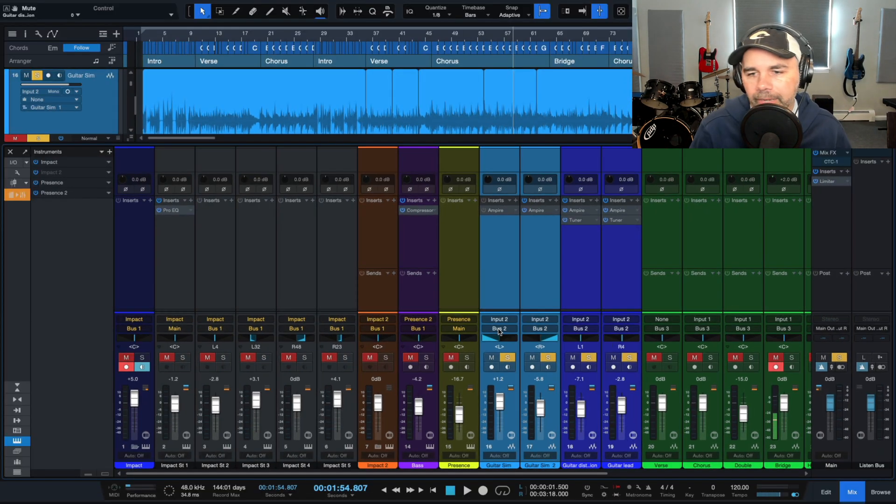
left_click_drag(580, 474, 778, 480)
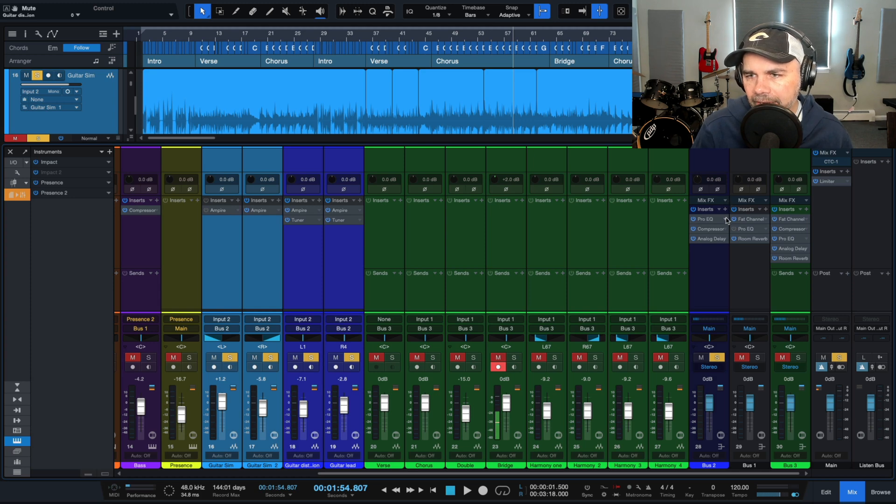
left_click(725, 219)
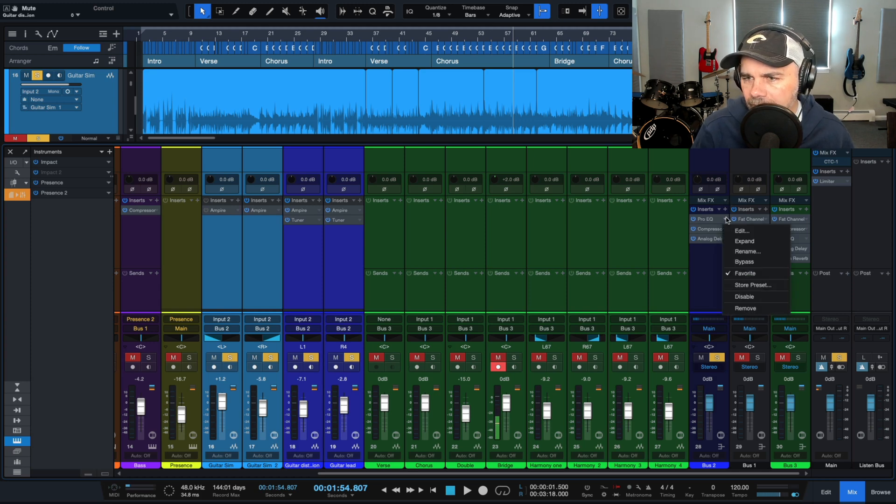
left_click(728, 228)
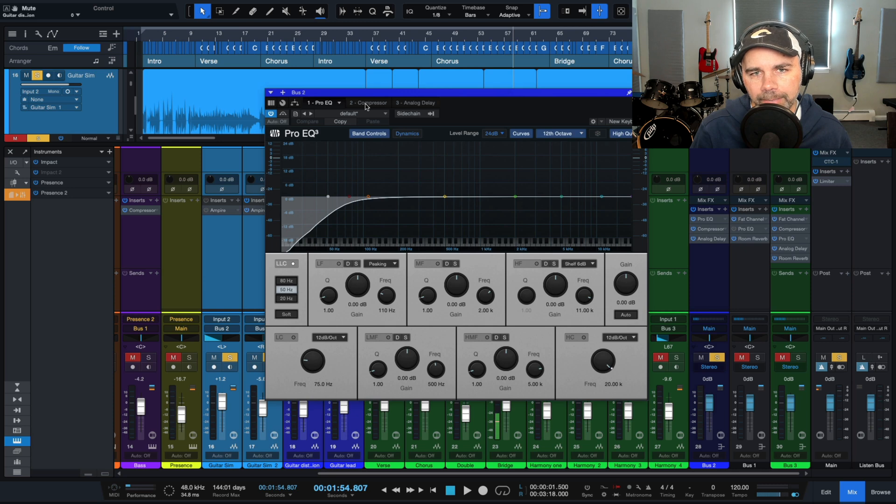
Show Bus 2's Compressor and play the start of the second chorus through it.
left_click(365, 103)
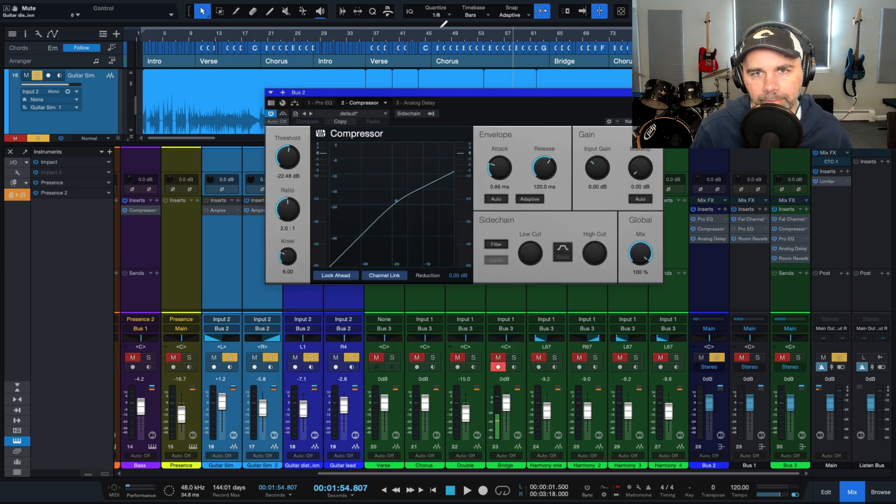
left_click(435, 33)
key("space")
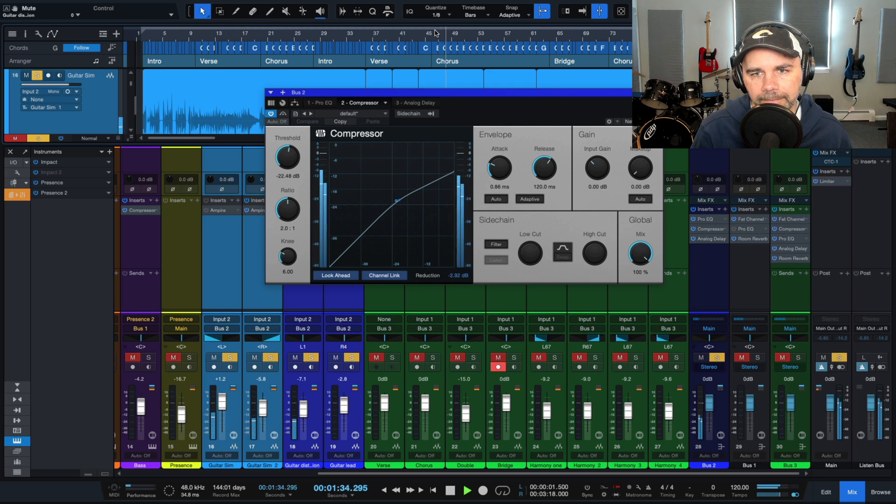
key("space")
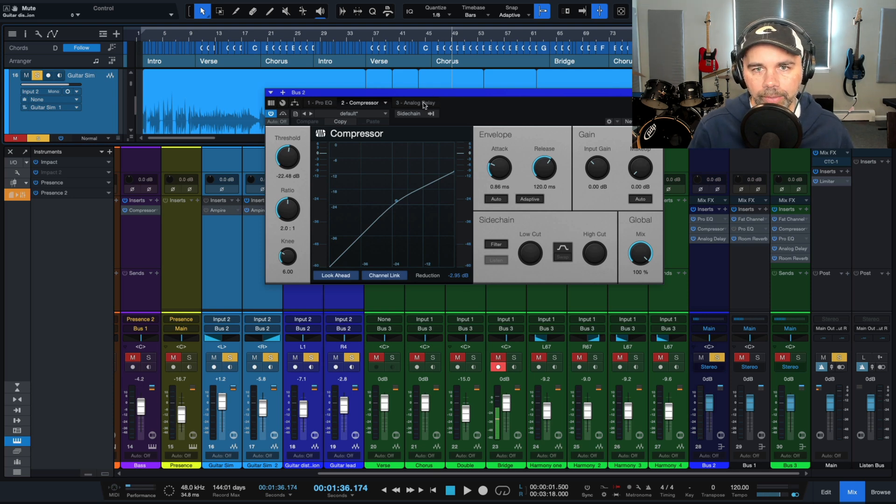
Show Bus 2's Analog Delay and play on through the second chorus while bypassing the delay and switching it back on.
left_click(424, 103)
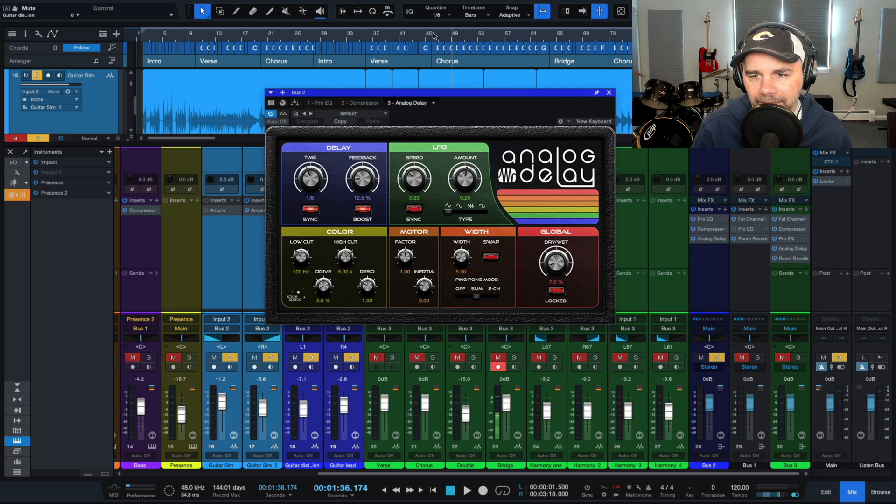
key("space")
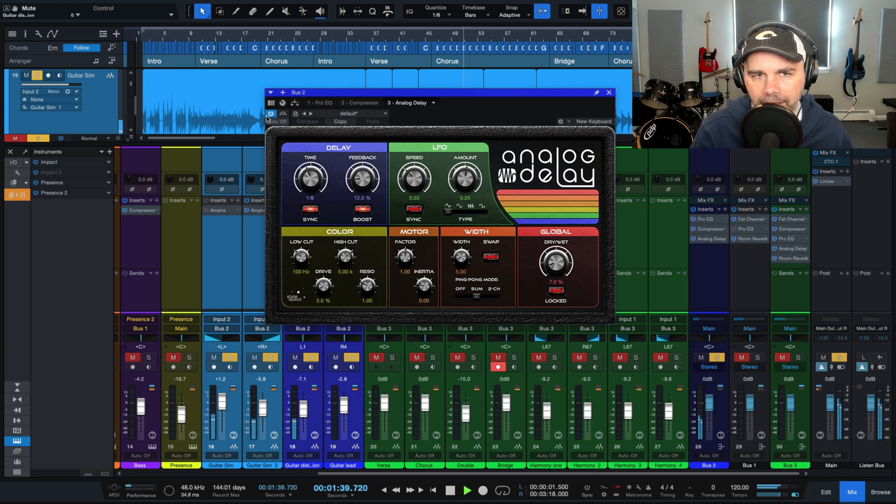
left_click(270, 115)
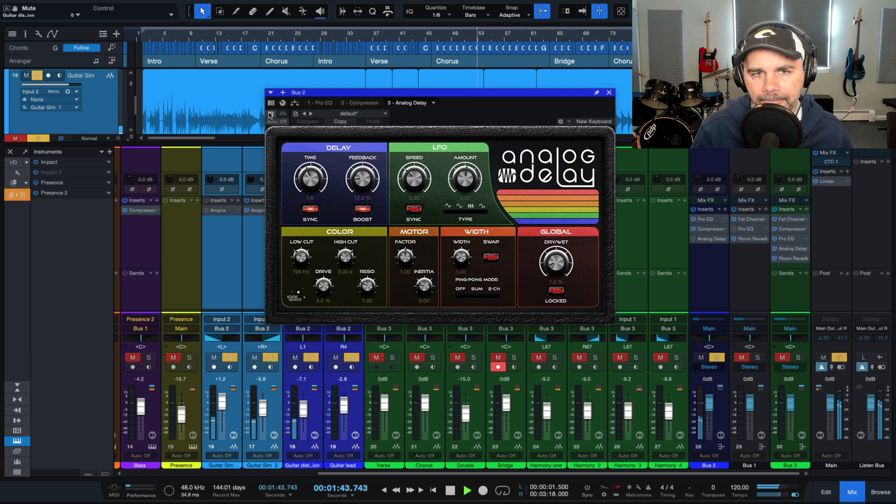
left_click(270, 115)
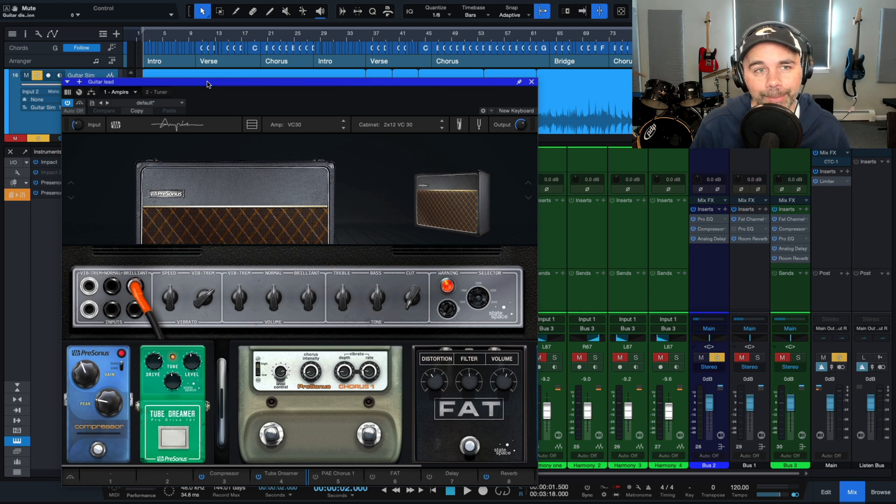
Play the intro while changing the Guitar lead's Ampire amp to Dual Amplifier and then to MCM 800.
key("space")
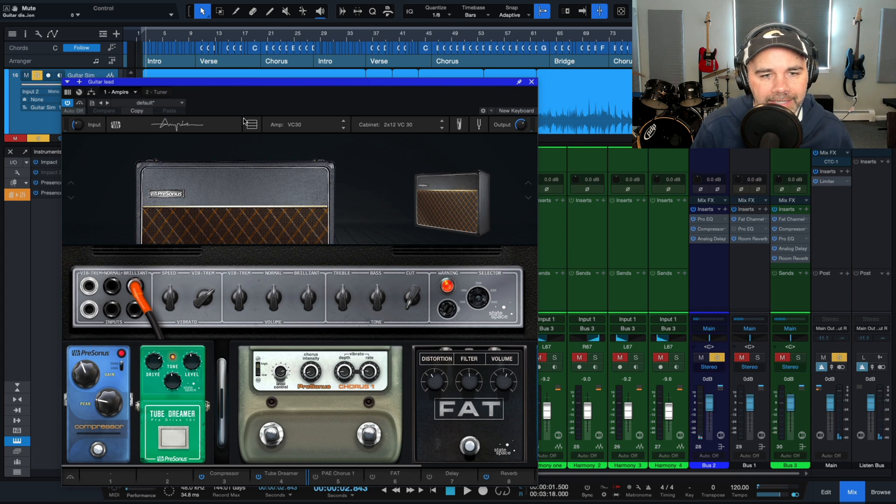
key("space")
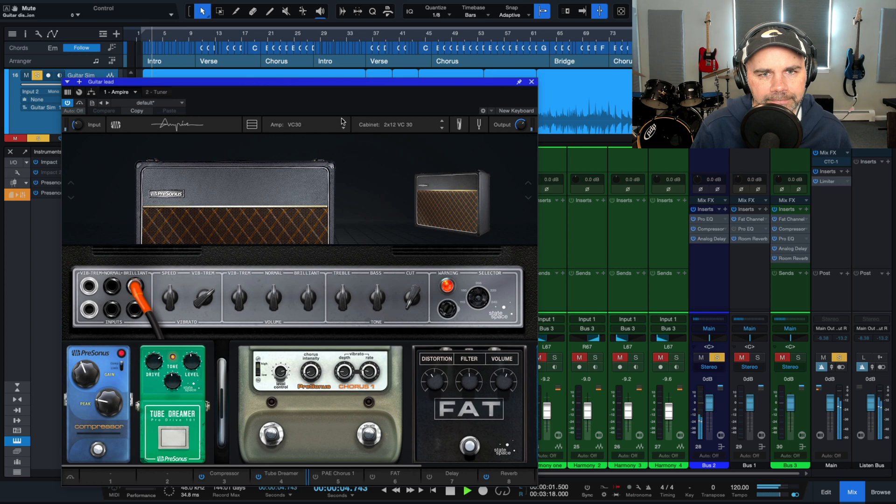
left_click(343, 121)
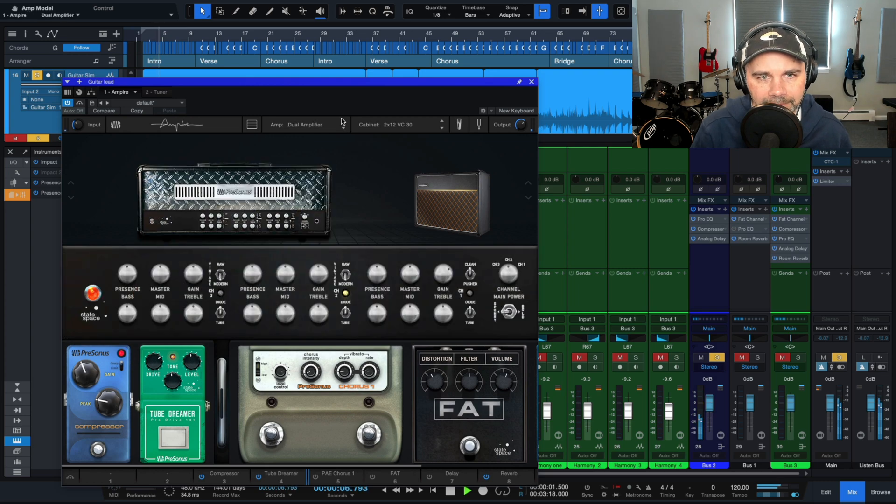
left_click(344, 123)
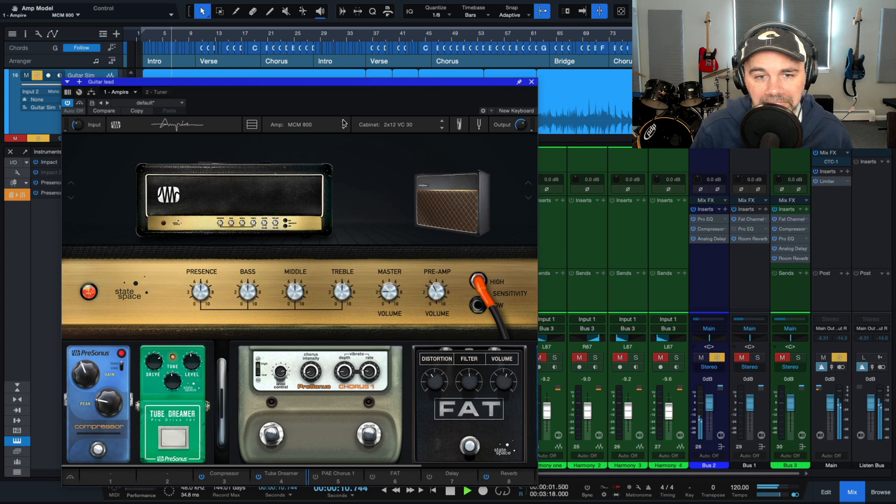
key("space")
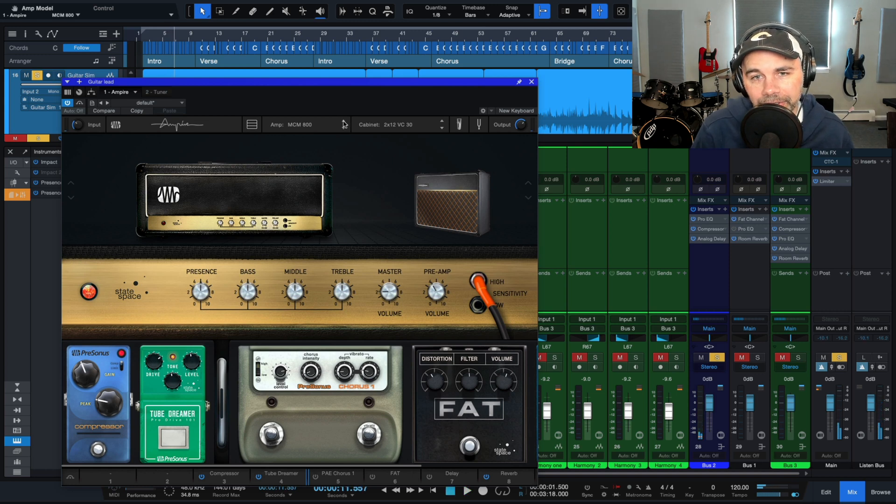
Change the Guitar lead's Ampire cabinet to 4x12 M65 and play more of the song to audition it.
left_click(470, 192)
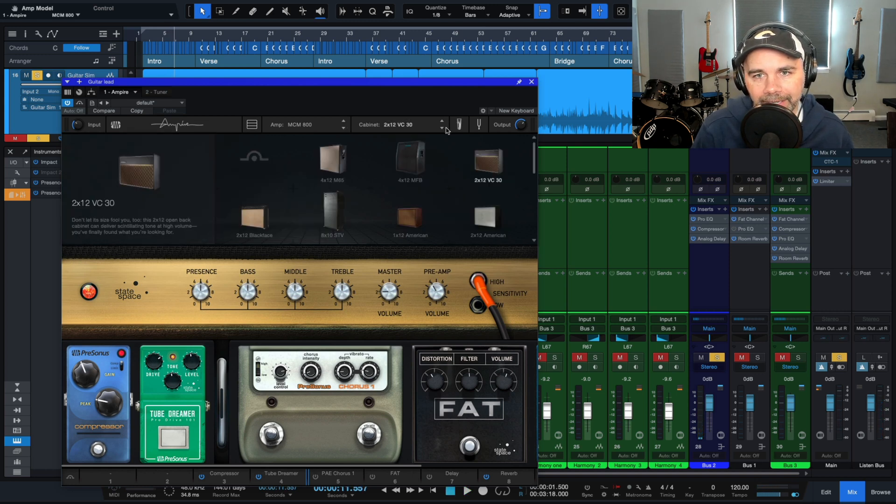
left_click(328, 166)
key("space")
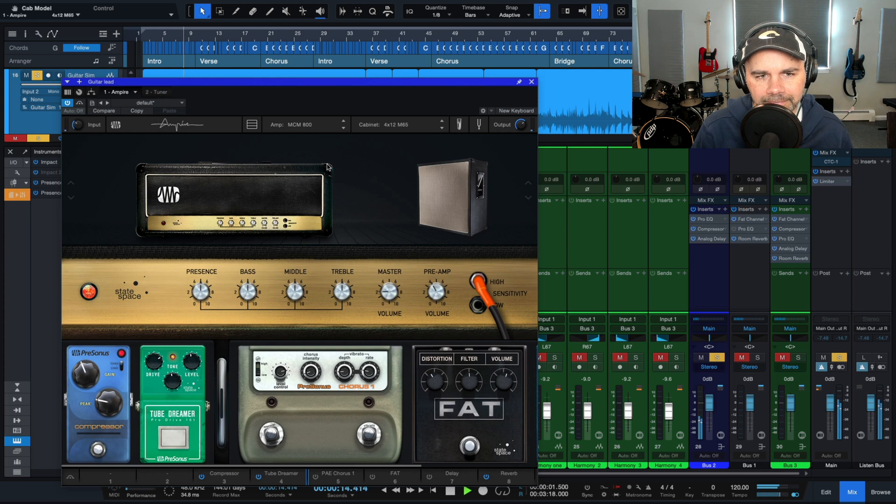
key("space")
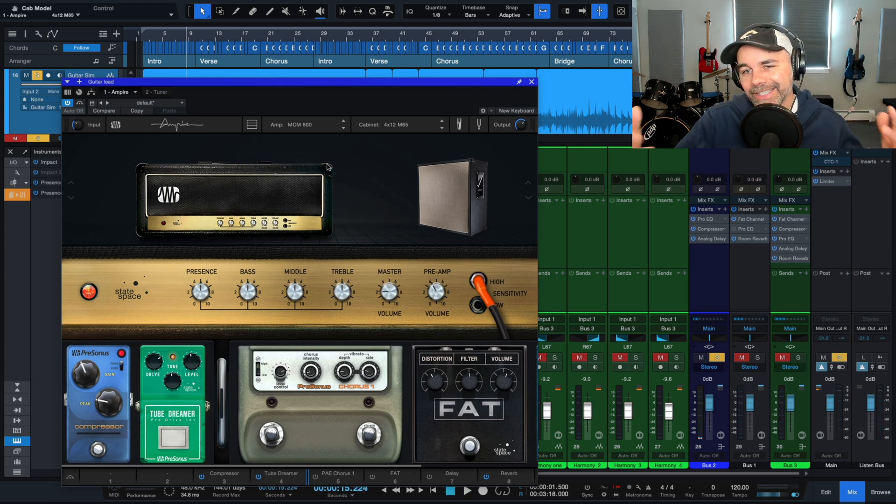
Return the Guitar lead's Ampire to the VC30 amp and the 2x12 VC 30 cabinet.
left_click(343, 127)
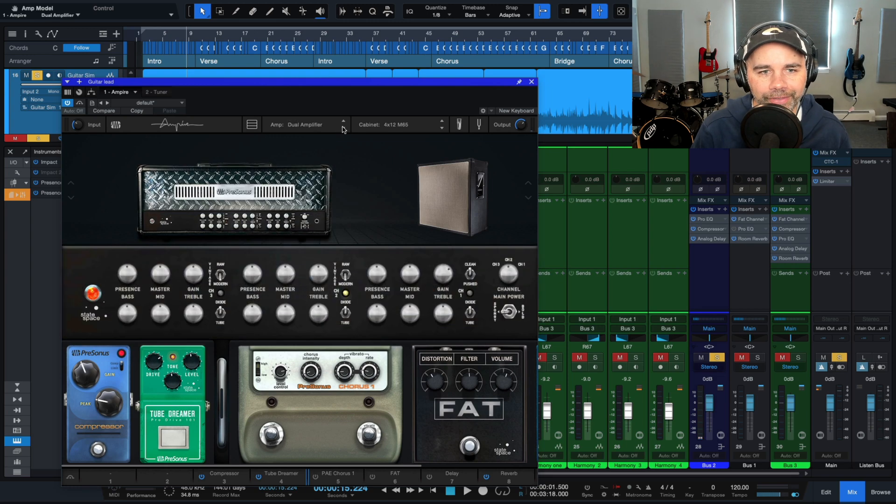
left_click(342, 128)
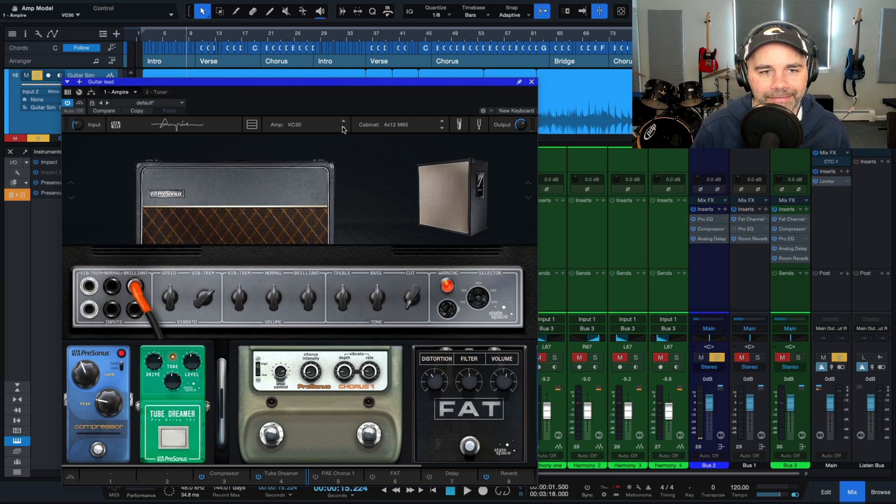
left_click(441, 128)
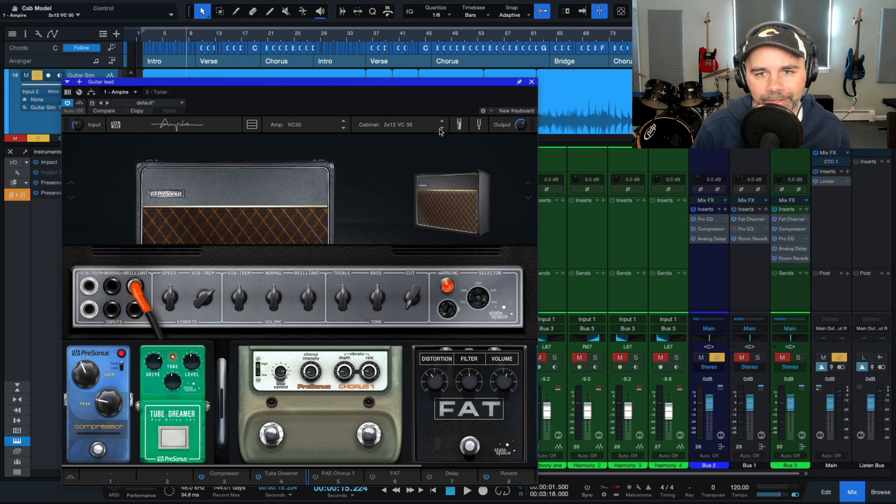